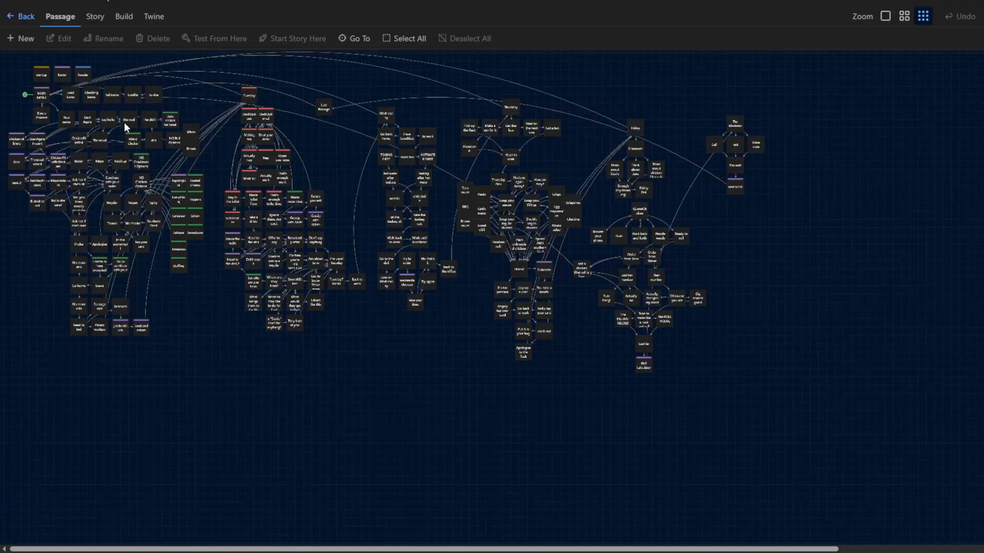
- Review the code of the Tuesday passage, close it, and clear the passage selection on the story map
{"action": "double_click", "coordinate": [248, 95]}
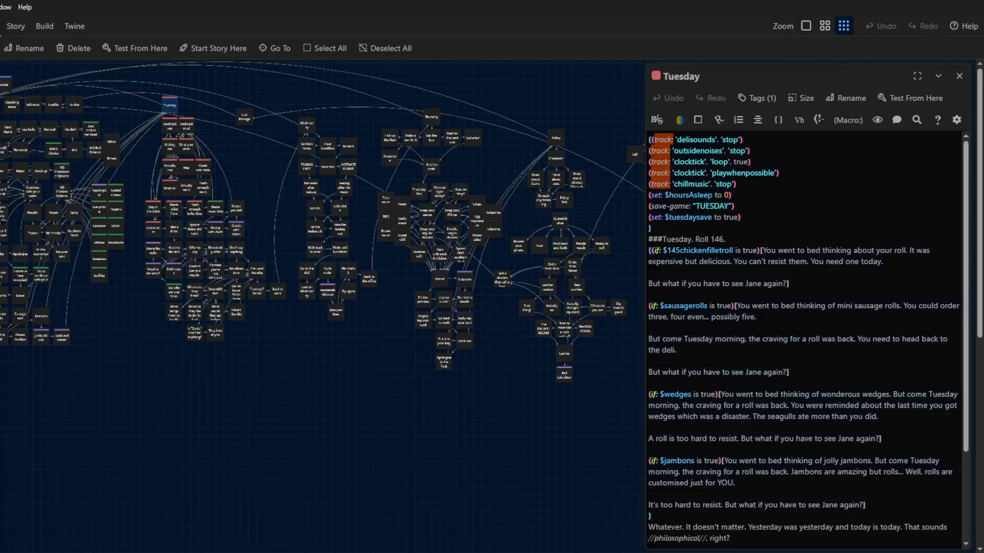
{"action": "left_click", "coordinate": [959, 76]}
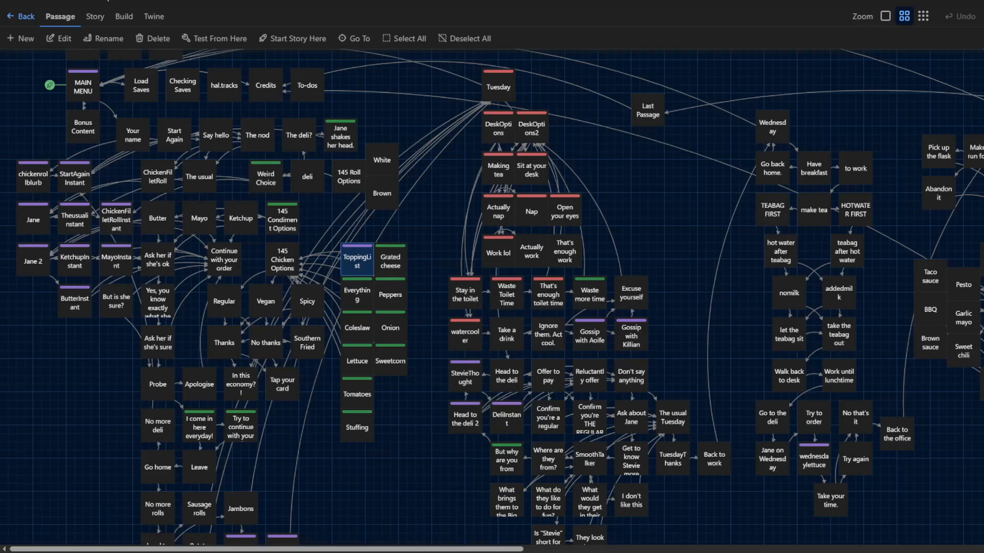
{"action": "left_click", "coordinate": [100, 369]}
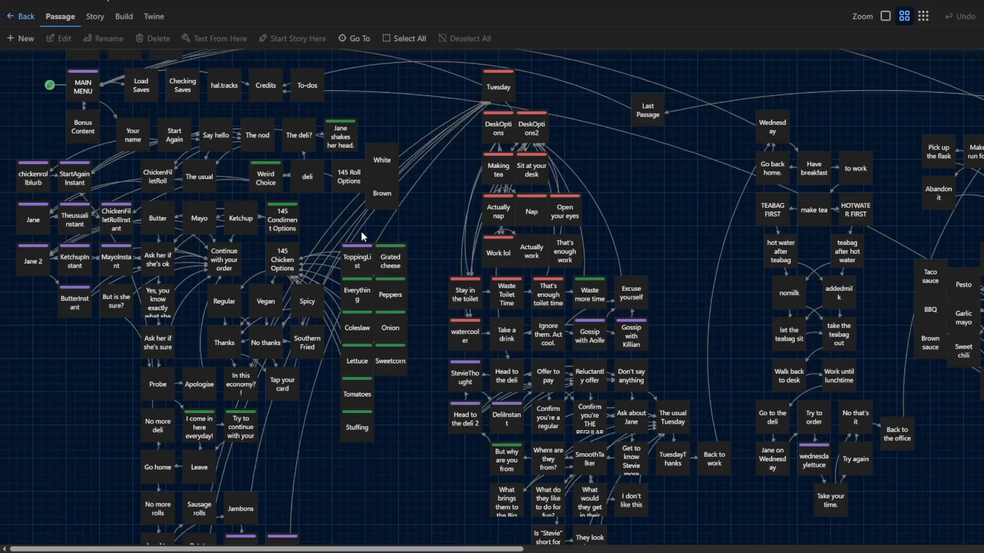
- Open the Continue with your order, 145 Chicken Options and Tap your card passages and examine how $totalCost is used
{"action": "double_click", "coordinate": [228, 269]}
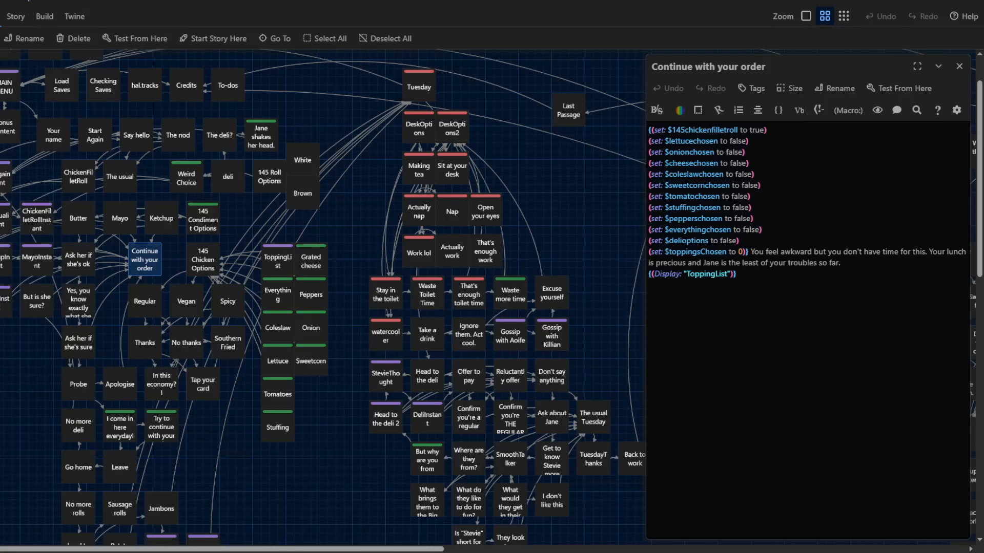
{"action": "double_click", "coordinate": [203, 260]}
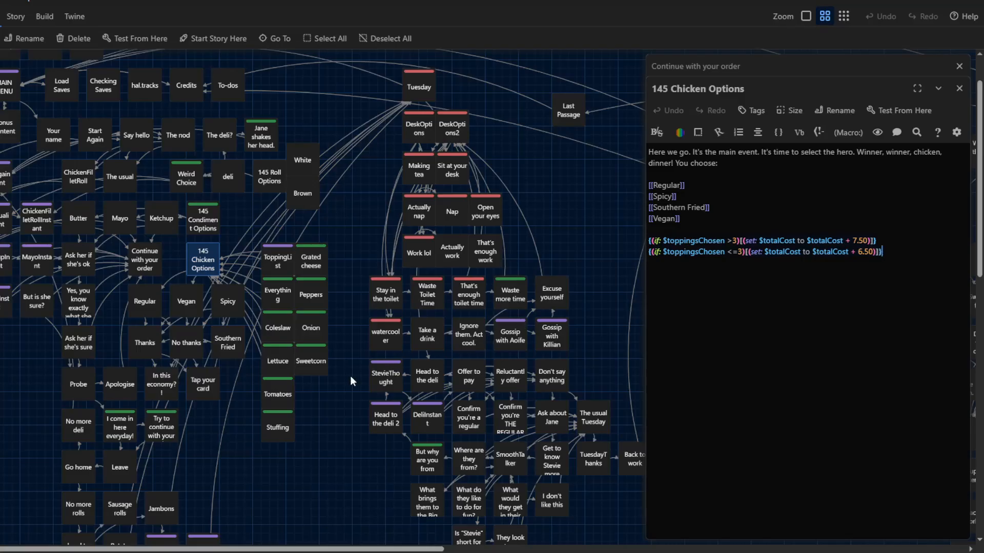
{"action": "scroll", "coordinate": [351, 379], "scroll_direction": "down", "scroll_amount": 1}
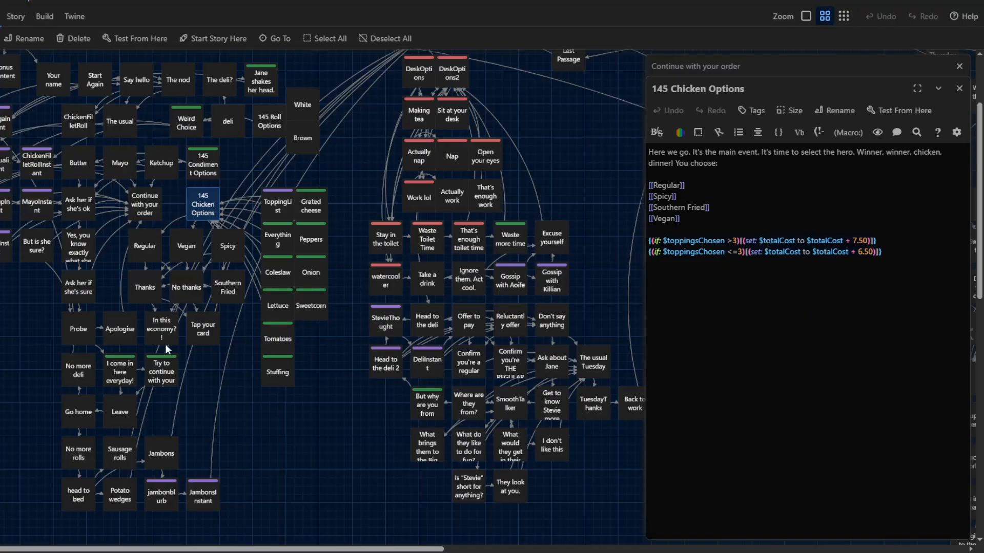
{"action": "double_click", "coordinate": [200, 330]}
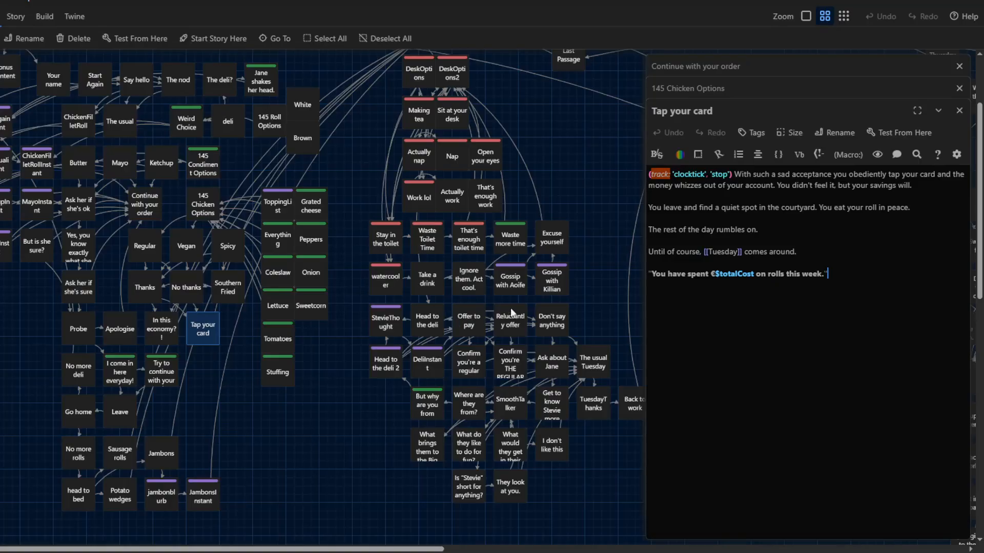
{"action": "left_click_drag", "start_coordinate": [720, 280], "coordinate": [754, 279]}
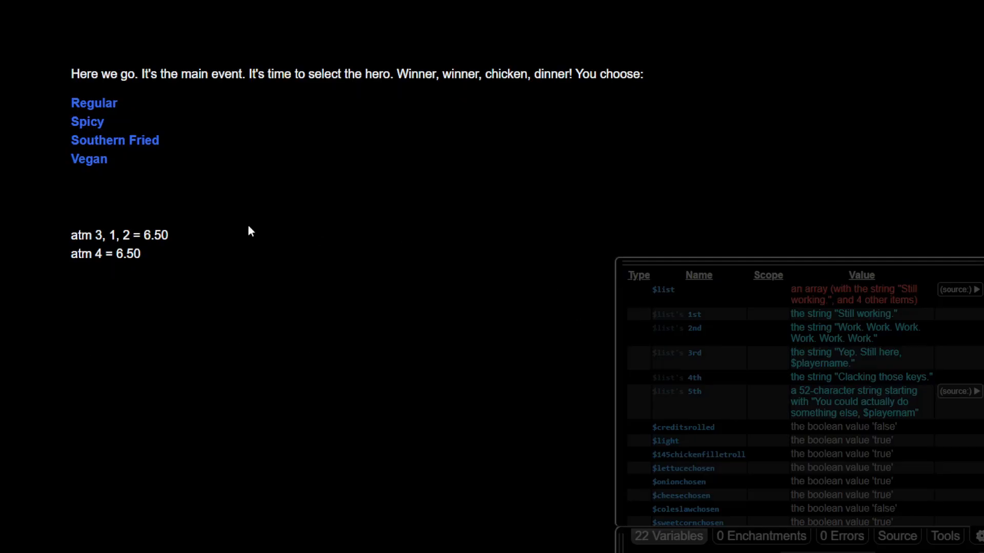
- Examine the topping price notes and the debug variables list in the test run of the chicken options passage
{"action": "mouse_move", "coordinate": [71, 244]}
{"action": "left_mouse_down"}
{"action": "mouse_move", "coordinate": [141, 255]}
{"action": "mouse_move", "coordinate": [67, 240]}
{"action": "left_mouse_up"}
{"action": "left_click", "coordinate": [85, 237]}
{"action": "left_click", "coordinate": [147, 254]}
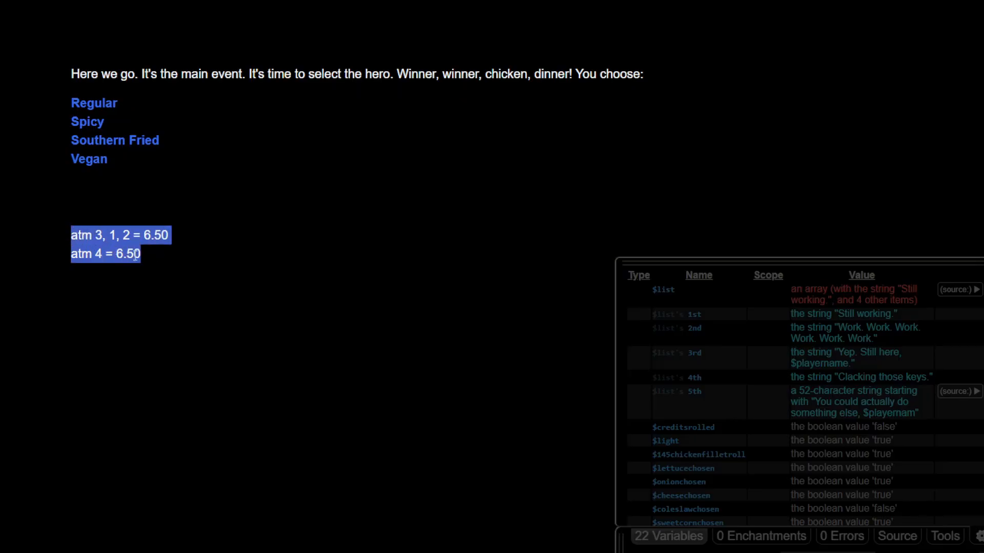
{"action": "left_click", "coordinate": [167, 253]}
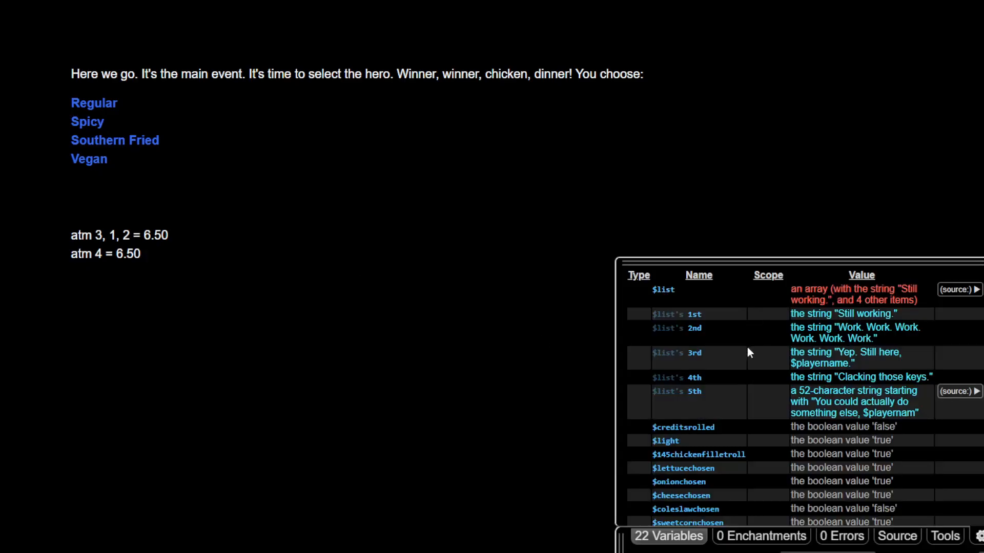
{"action": "scroll", "coordinate": [733, 367], "scroll_direction": "down", "scroll_amount": 6}
{"action": "scroll", "coordinate": [734, 367], "scroll_direction": "up", "scroll_amount": 6}
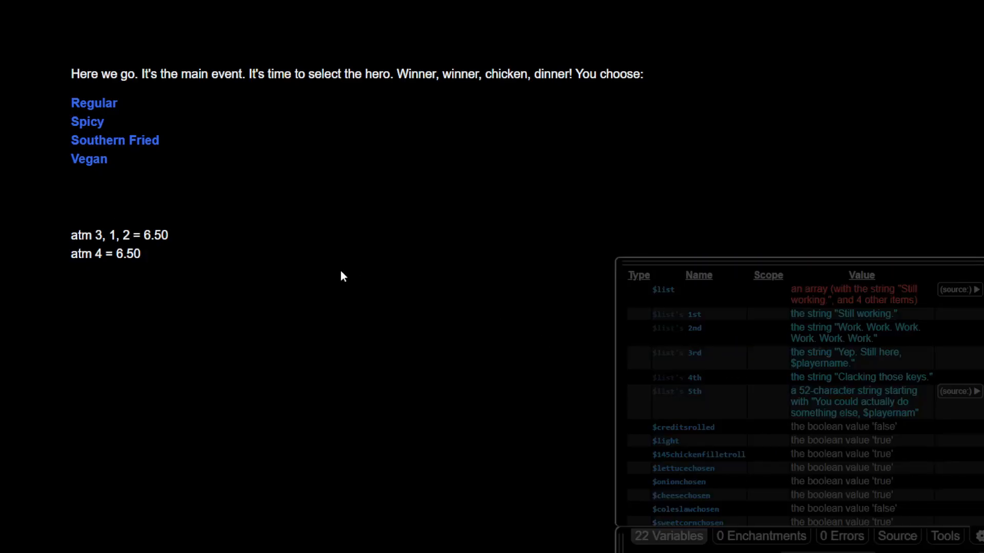
{"action": "left_click_drag", "start_coordinate": [165, 259], "coordinate": [73, 236]}
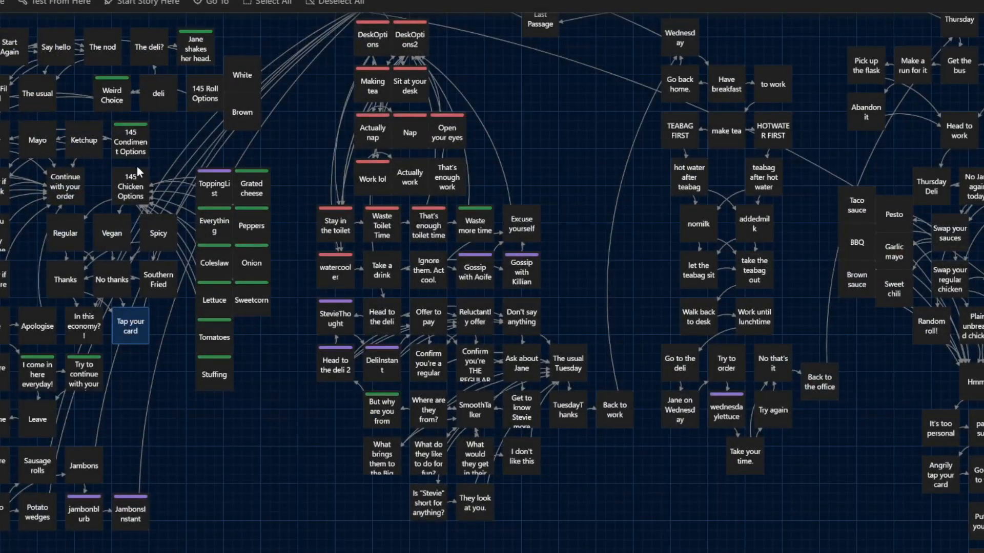
- Open the 145 Chicken Options passage and inspect the $totalCost variable in its toppings price conditions
{"action": "double_click", "coordinate": [136, 176]}
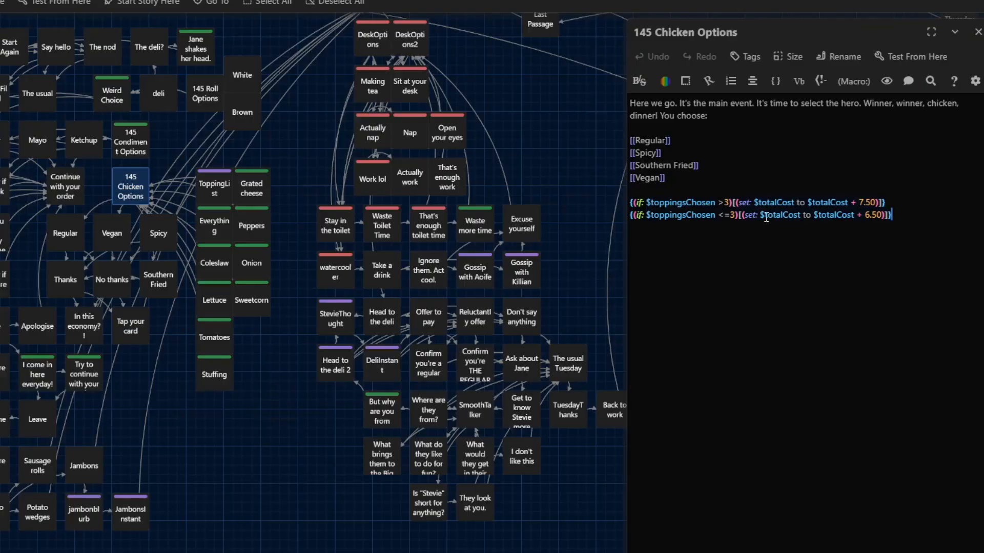
{"action": "left_click_drag", "start_coordinate": [761, 216], "coordinate": [793, 216]}
{"action": "left_click", "coordinate": [795, 217]}
{"action": "left_click", "coordinate": [801, 218]}
{"action": "left_click", "coordinate": [790, 215]}
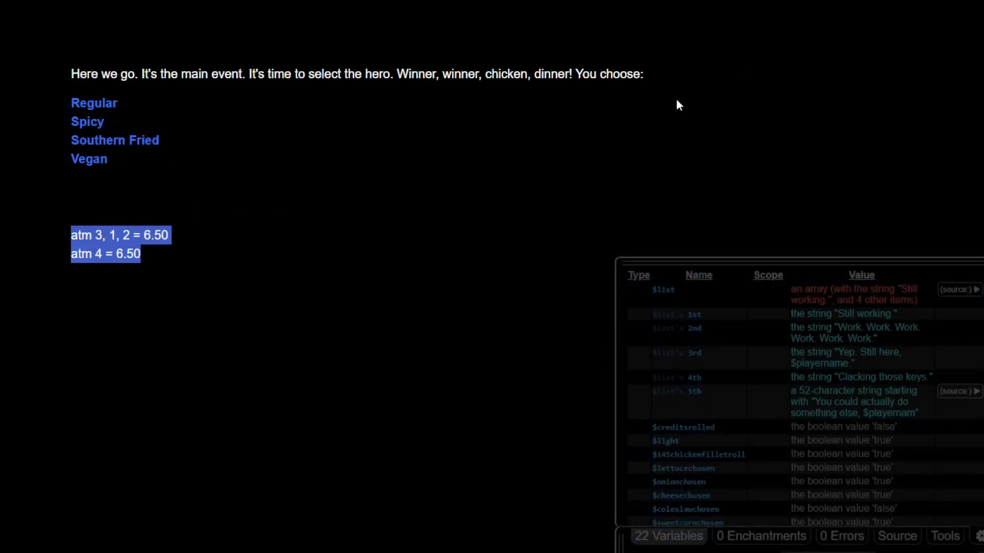
- Return to the test run and recheck the two price notes beneath the chicken choices
{"action": "left_click", "coordinate": [316, 197]}
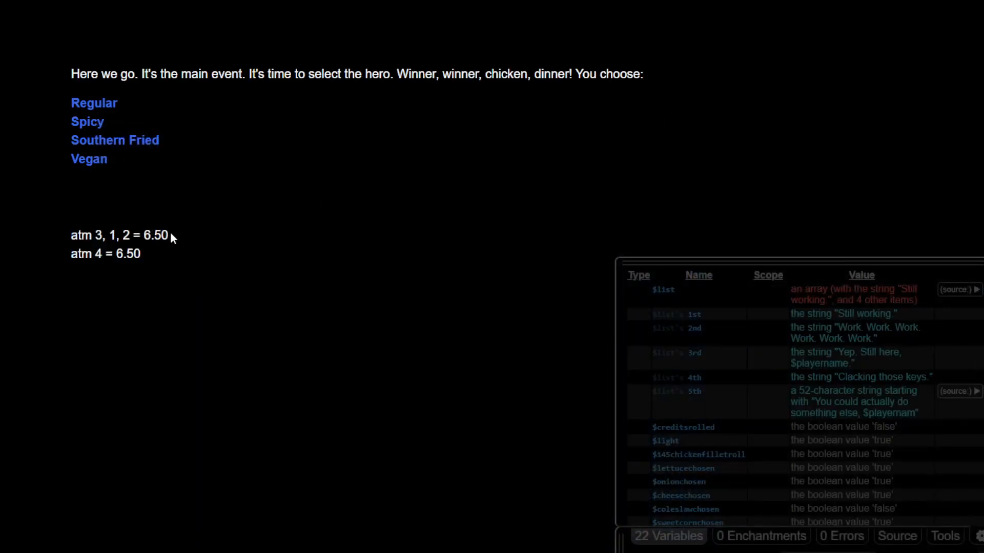
{"action": "left_click_drag", "start_coordinate": [169, 235], "coordinate": [159, 252]}
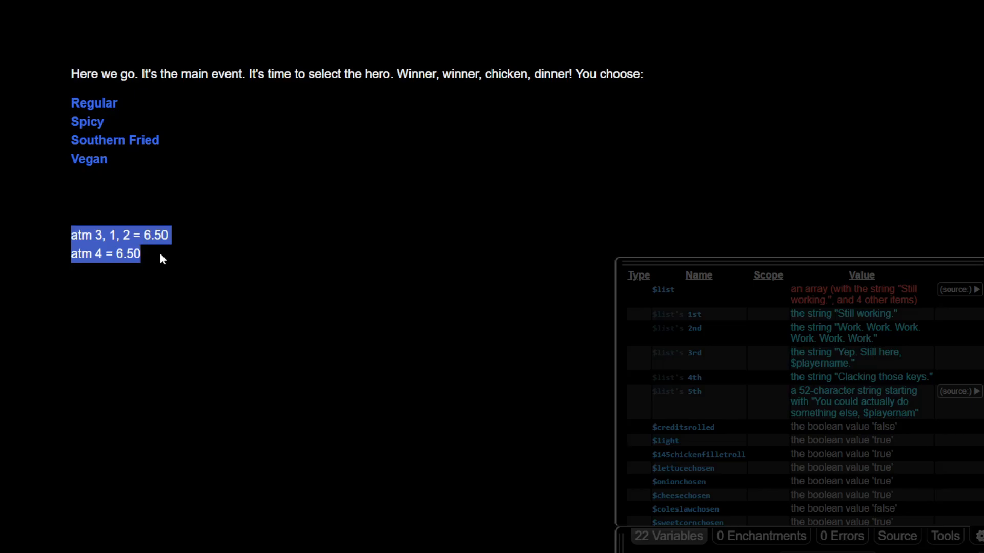
{"action": "left_click", "coordinate": [243, 260]}
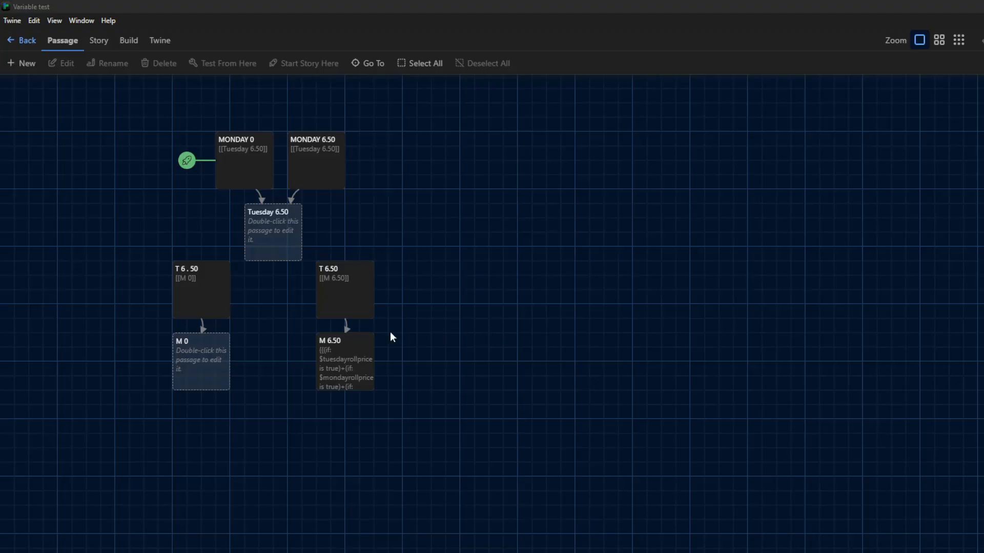
- Delete the empty M 0 passage from the Variable test story
{"action": "left_click", "coordinate": [220, 294]}
{"action": "left_click", "coordinate": [213, 373]}
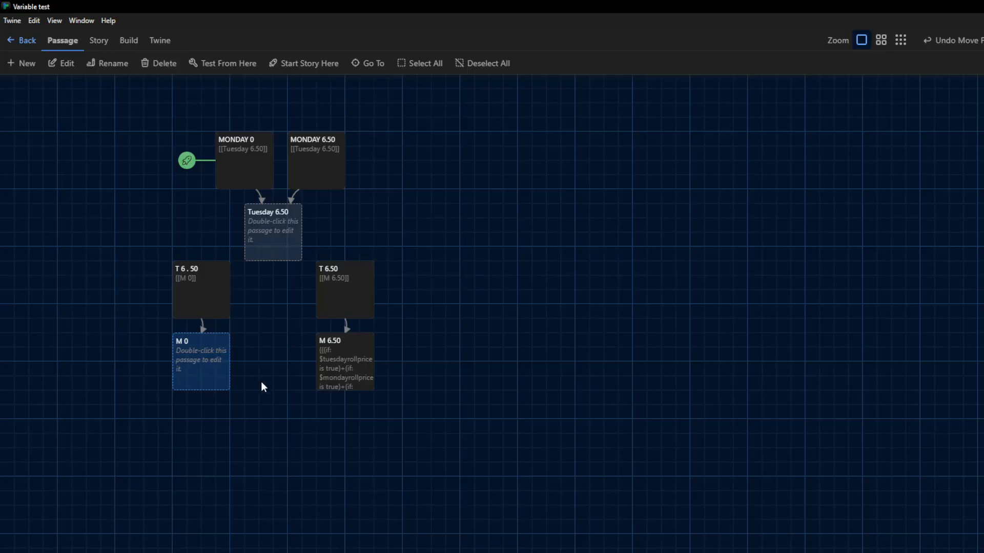
{"action": "left_click", "coordinate": [162, 63]}
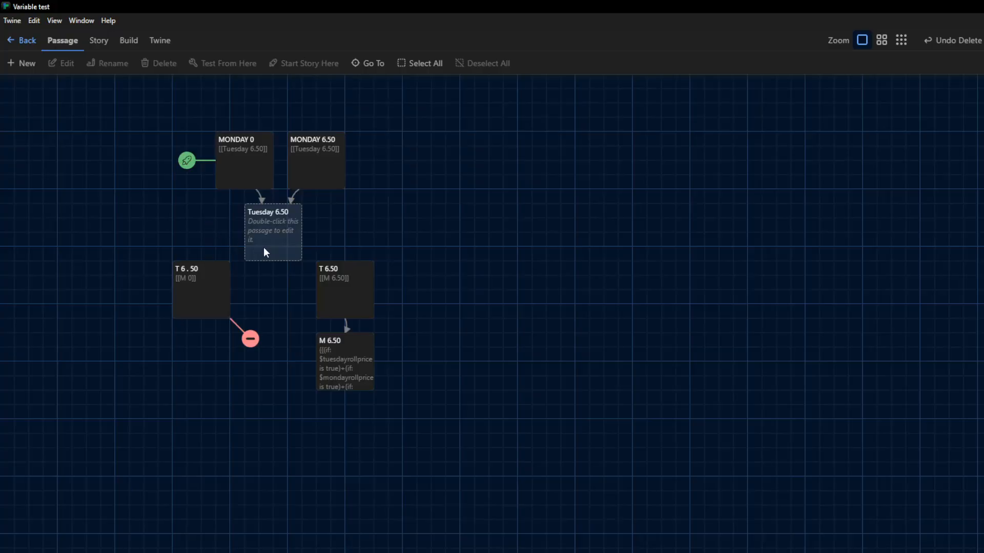
- Review the Monday and Tuesday roll price passages on the Variable test map and how they link
{"action": "left_click", "coordinate": [222, 280]}
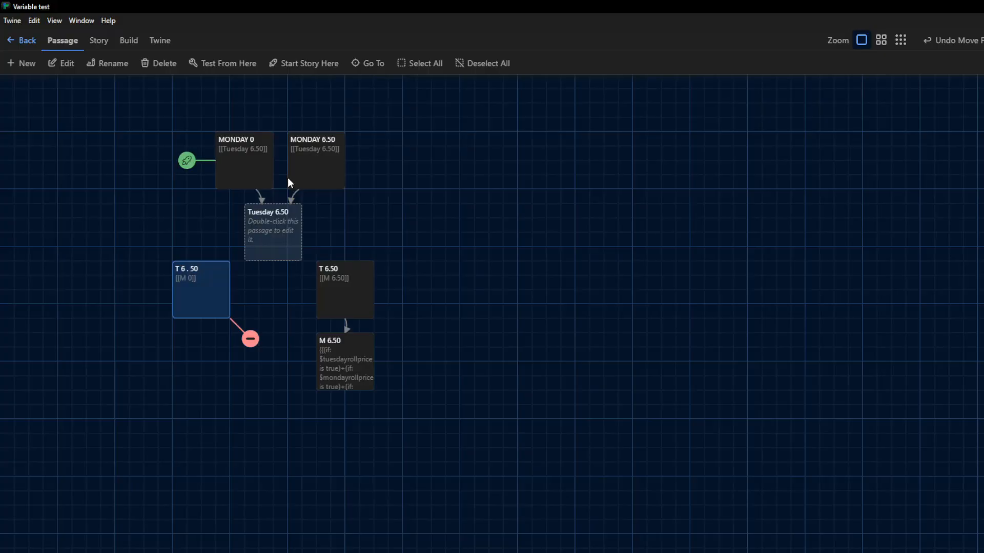
{"action": "left_click", "coordinate": [308, 165]}
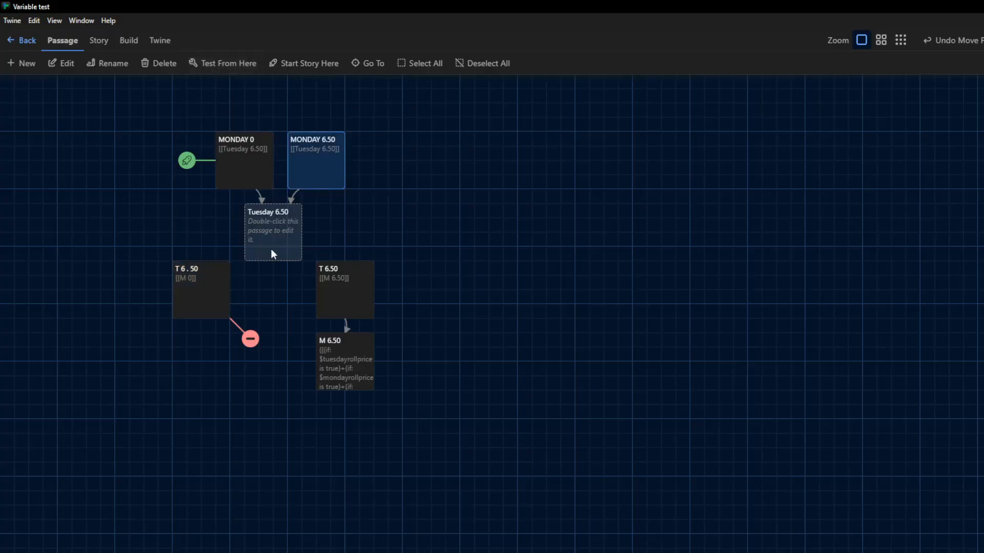
{"action": "left_click", "coordinate": [227, 230]}
{"action": "left_click", "coordinate": [238, 174]}
{"action": "left_click", "coordinate": [222, 295]}
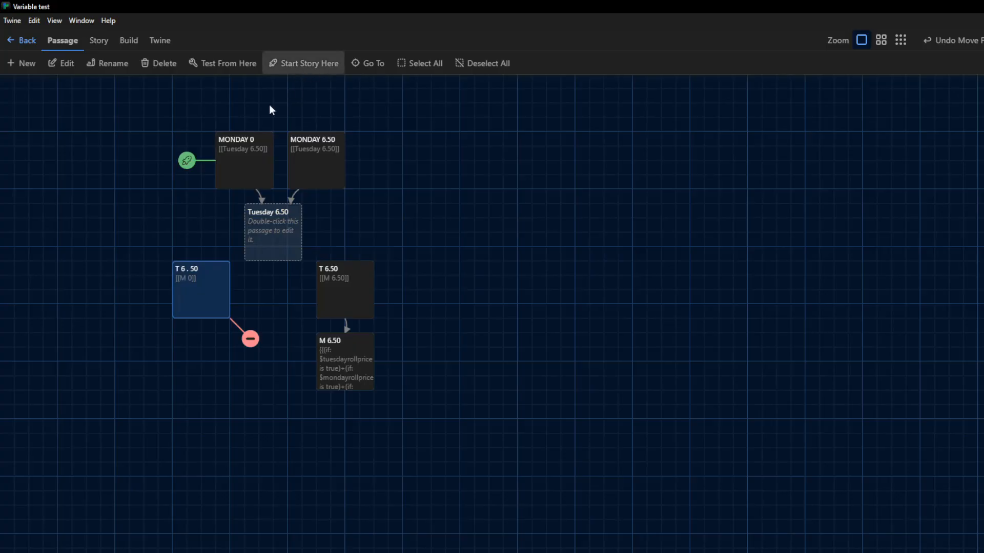
{"action": "left_click", "coordinate": [322, 172]}
{"action": "left_click", "coordinate": [356, 293]}
{"action": "left_click", "coordinate": [220, 289]}
{"action": "left_click", "coordinate": [262, 242]}
{"action": "left_click", "coordinate": [240, 146]}
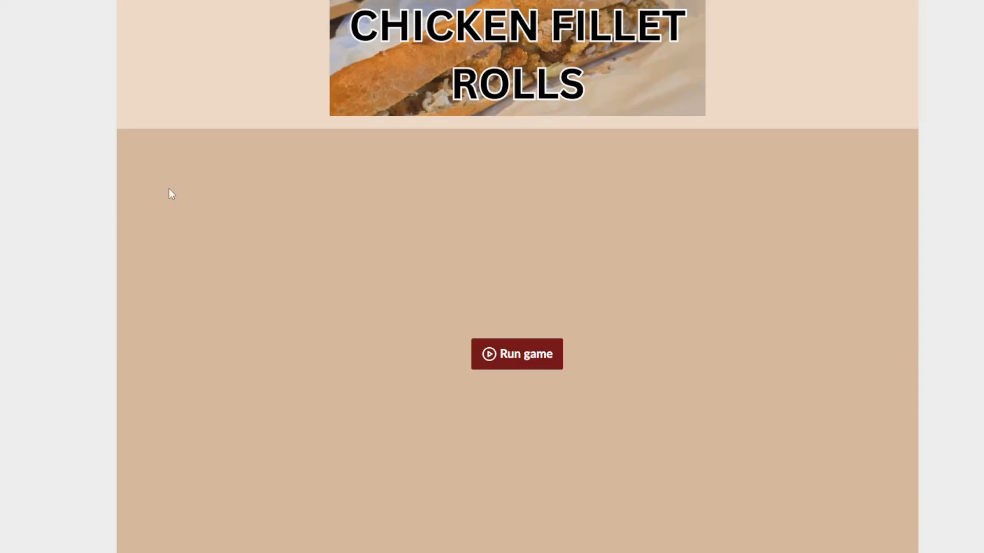
- Switch to the Chicken Fillet Rolls game page and look over its description, game dev notes and credits
{"action": "scroll", "coordinate": [204, 187], "scroll_direction": "down", "scroll_amount": 1}
{"action": "scroll", "coordinate": [205, 189], "scroll_direction": "up", "scroll_amount": 1}
{"action": "scroll", "coordinate": [204, 189], "scroll_direction": "down", "scroll_amount": 8}
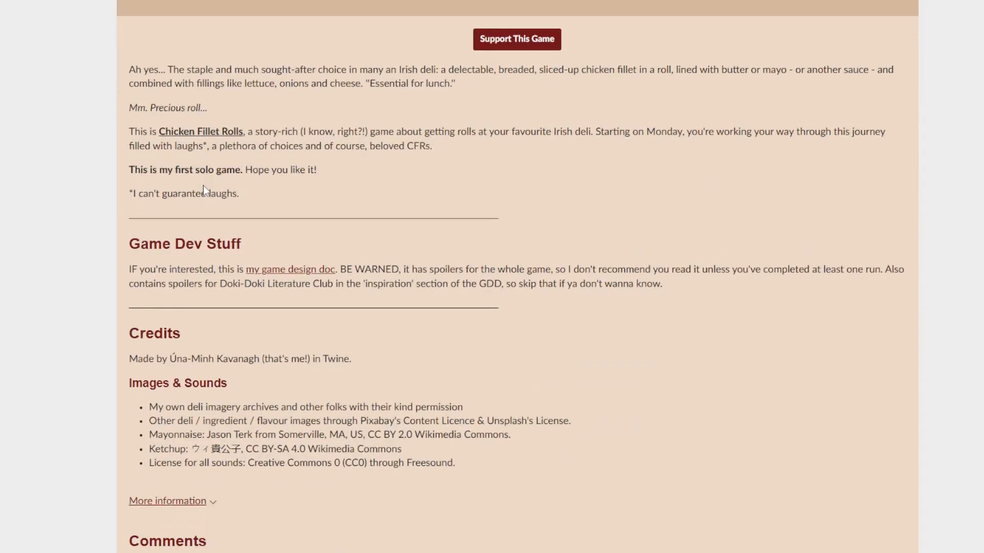
{"action": "scroll", "coordinate": [204, 189], "scroll_direction": "up", "scroll_amount": 8}
{"action": "scroll", "coordinate": [204, 187], "scroll_direction": "up", "scroll_amount": 2}
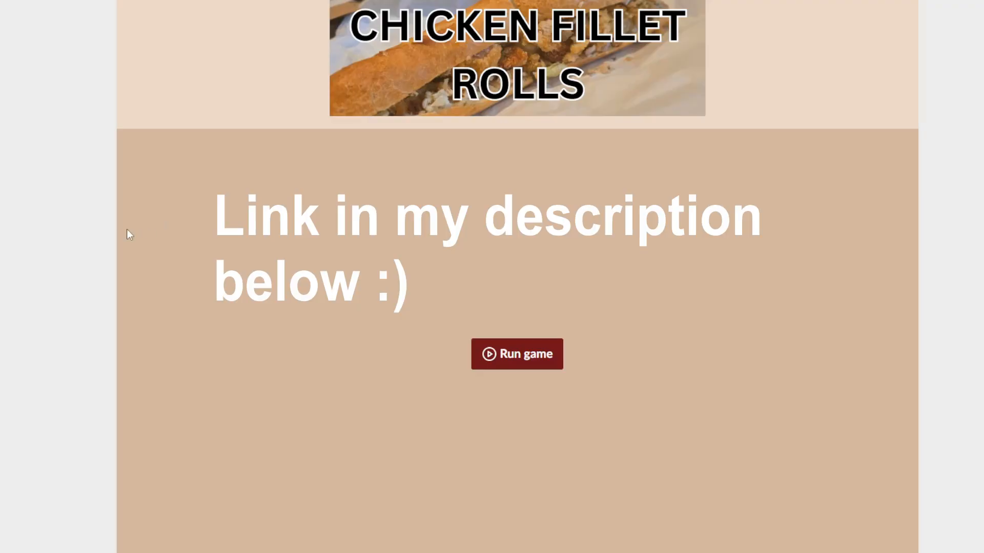
{"action": "scroll", "coordinate": [81, 241], "scroll_direction": "down", "scroll_amount": 3}
{"action": "scroll", "coordinate": [81, 240], "scroll_direction": "up", "scroll_amount": 1}
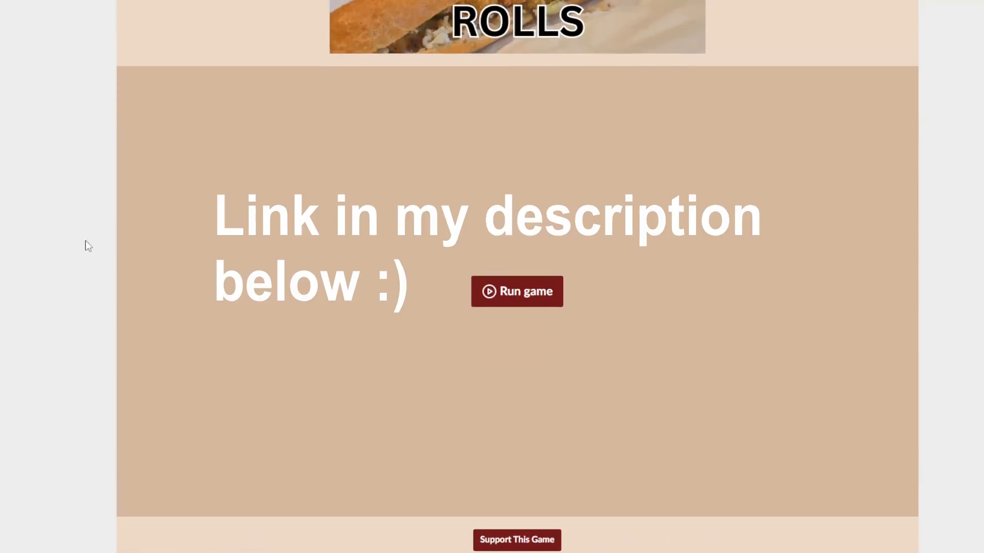